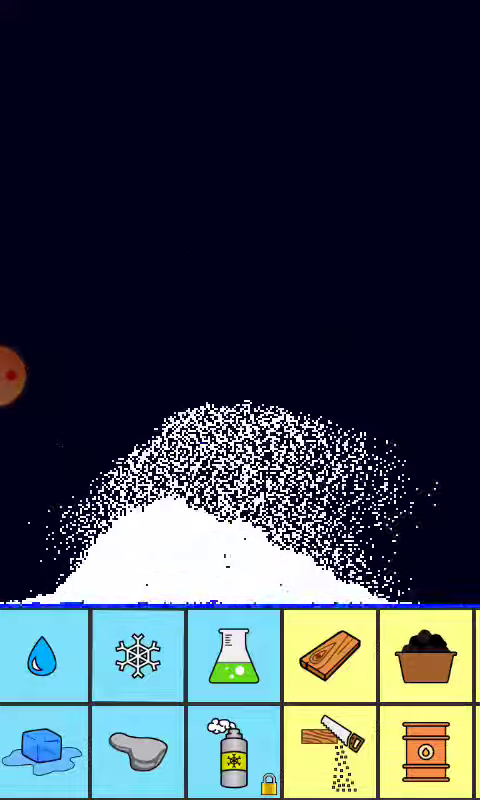
pyautogui.moveTo(426, 750); pyautogui.dragTo(213, 750)
# Step: Choose Candle wick and C4 explosive from the toolbar to rig the snow pile
pyautogui.click(311, 750)
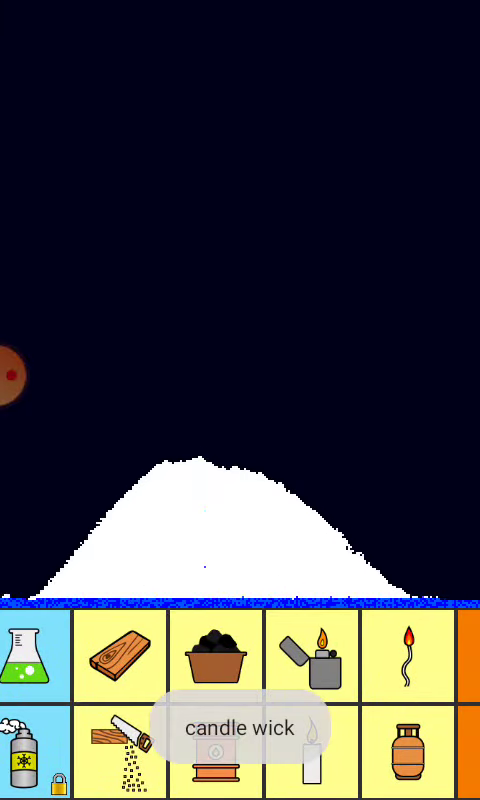
pyautogui.moveTo(420, 700); pyautogui.dragTo(60, 700)
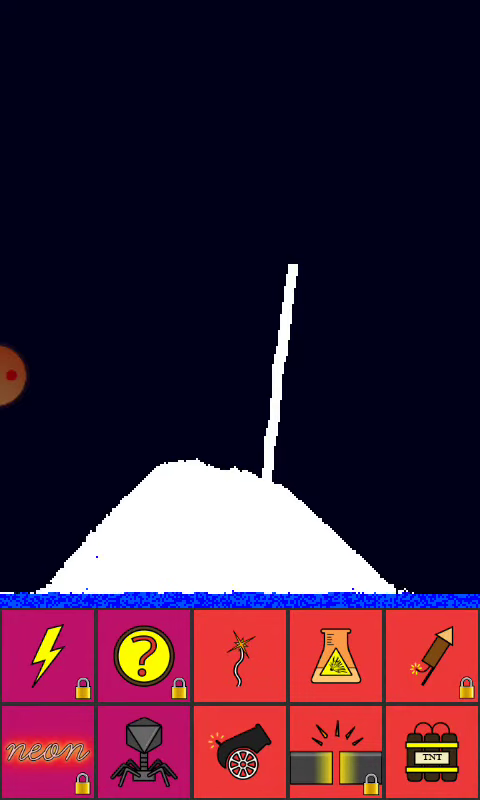
pyautogui.click(432, 750)
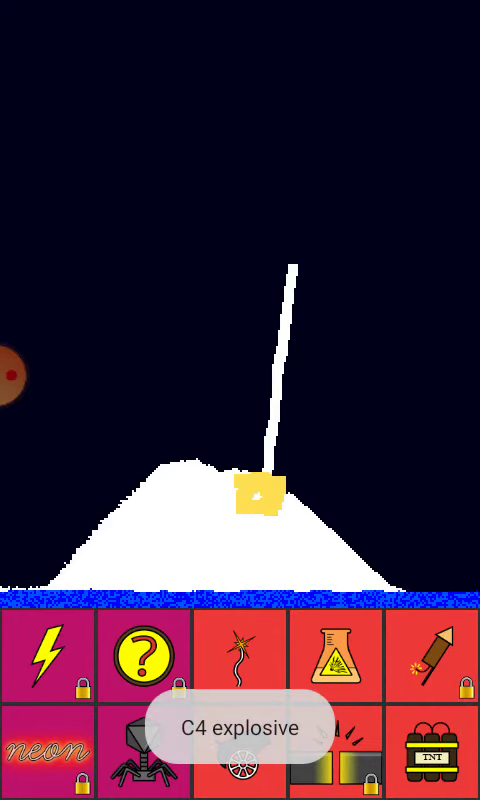
pyautogui.moveTo(60, 700); pyautogui.dragTo(420, 700)
pyautogui.moveTo(300, 700); pyautogui.dragTo(130, 700)
# Step: Light the wick with Fire, adding a diagonal fire trail and a small upper-right fire
pyautogui.click(368, 655)
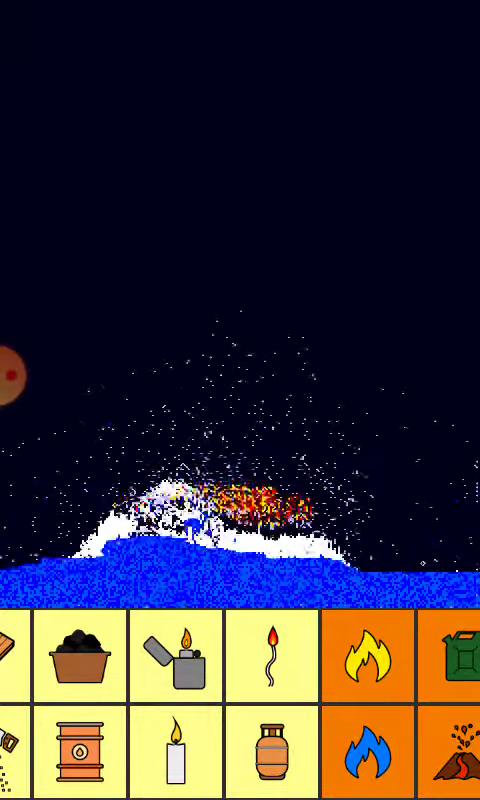
pyautogui.moveTo(130, 500); pyautogui.dragTo(330, 210)
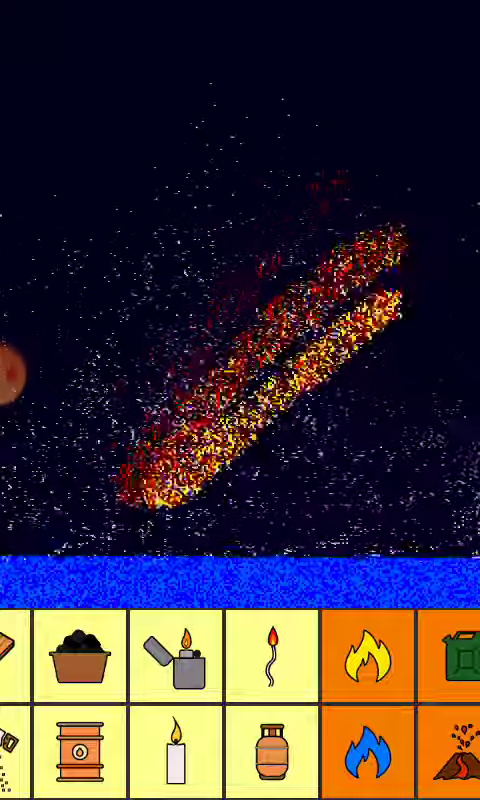
pyautogui.click(410, 275)
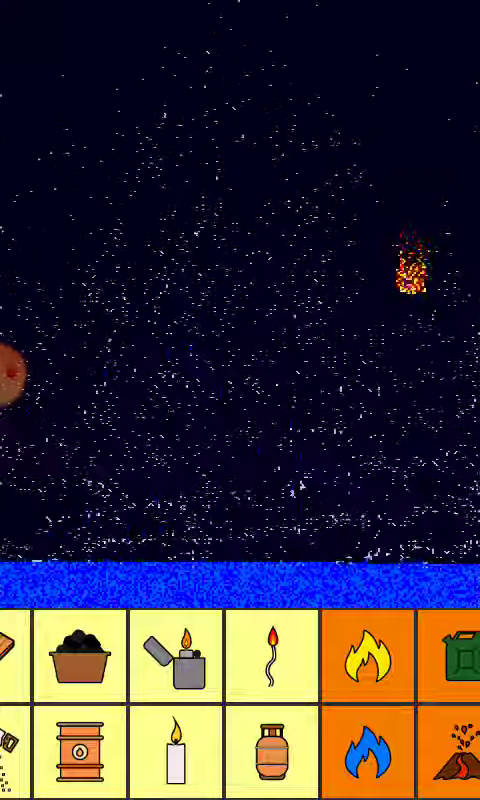
# Step: Scroll the toolbar back toward its first page
pyautogui.moveTo(100, 700); pyautogui.dragTo(420, 700)
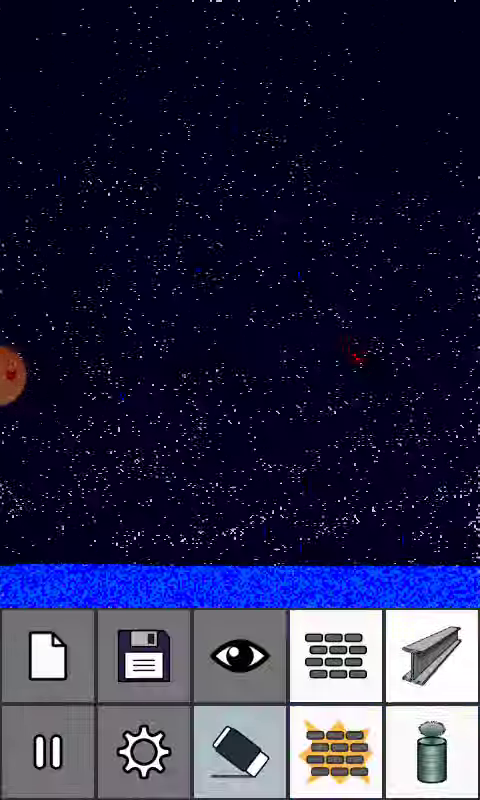